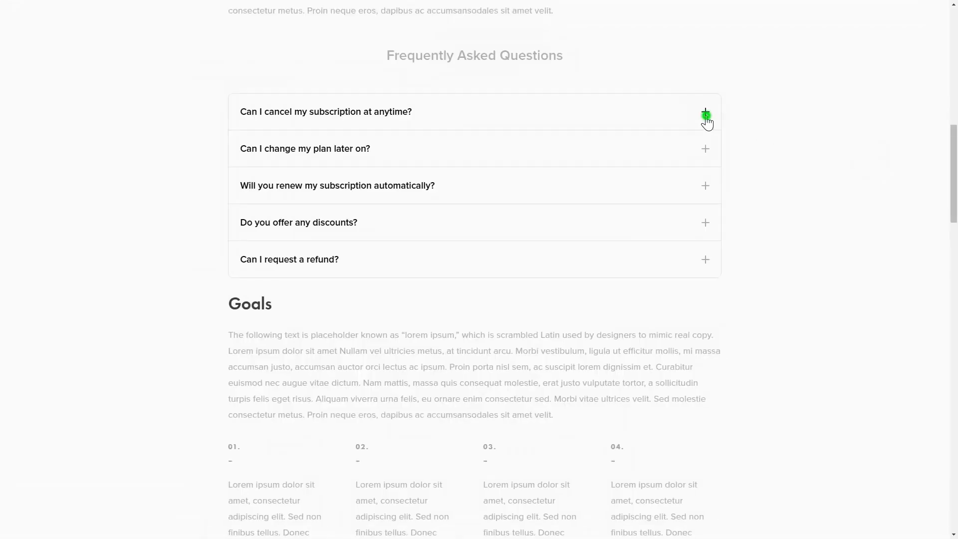
Step: Expand two questions on the live FAQ, then go to Elfsight's FAQ widget page
left_click(707, 114)
left_click(706, 184)
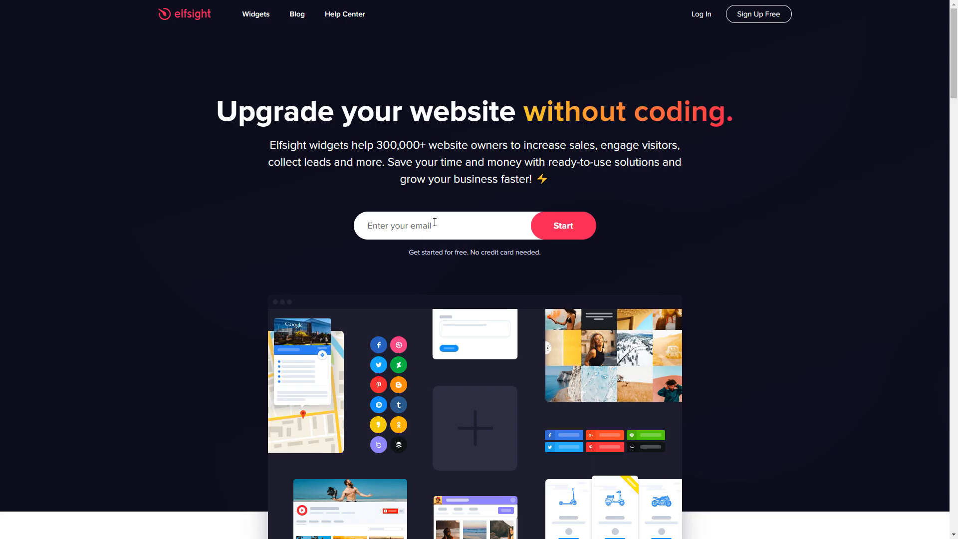
mouse_move(255, 14)
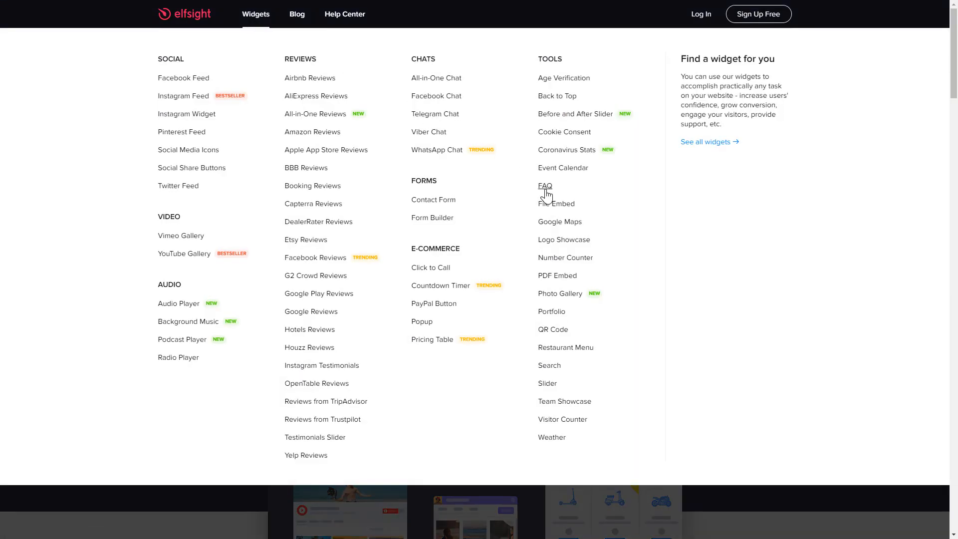
left_click(545, 185)
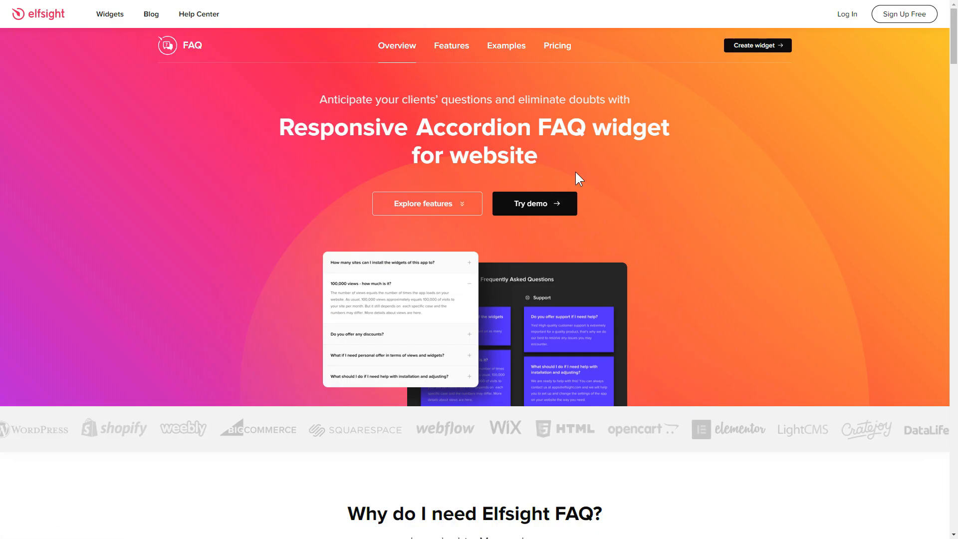
Step: Preview the Categories and Multicolumn templates, then continue with Accordion FAQ
left_click(754, 51)
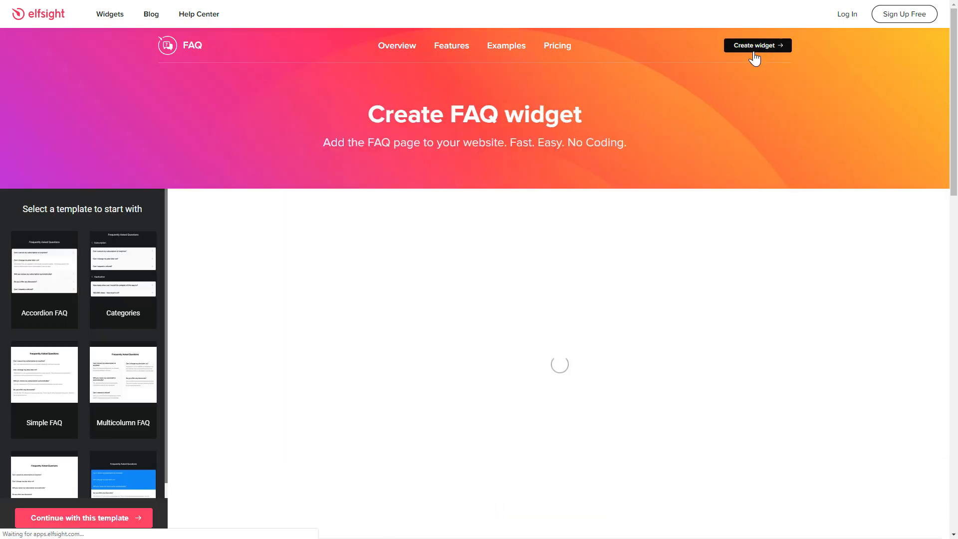
scroll(953, 92, "down", 2)
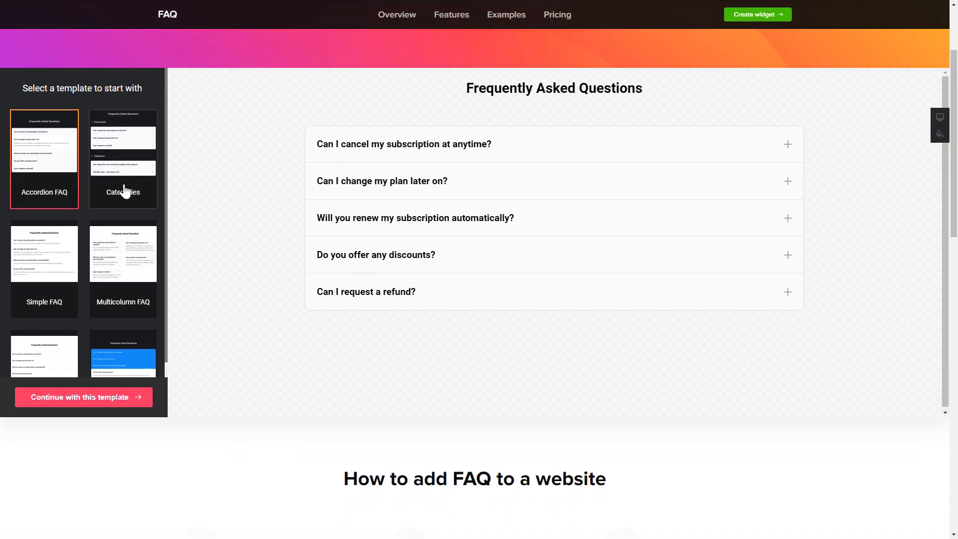
left_click(123, 183)
left_click(119, 286)
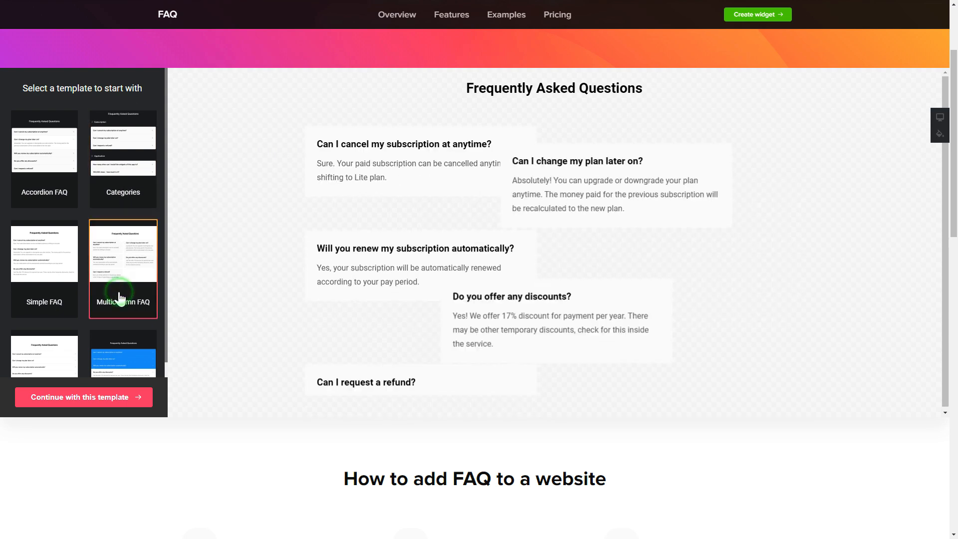
left_click(44, 189)
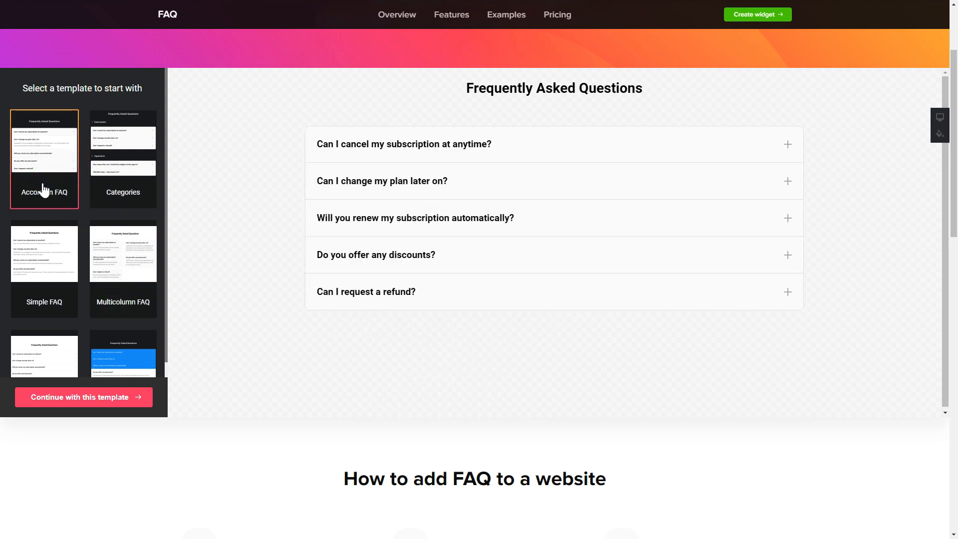
left_click(83, 397)
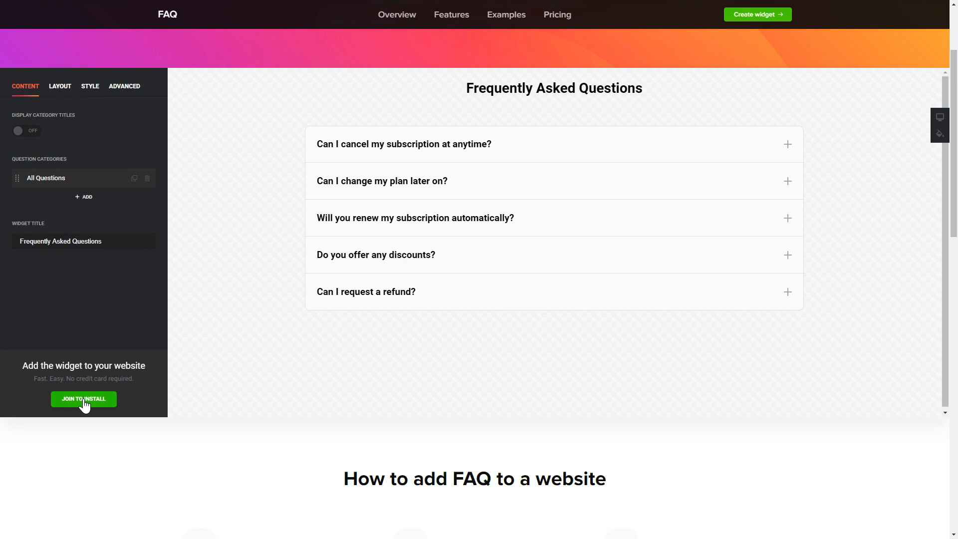
left_click(113, 180)
left_click_drag(164, 195, 163, 262)
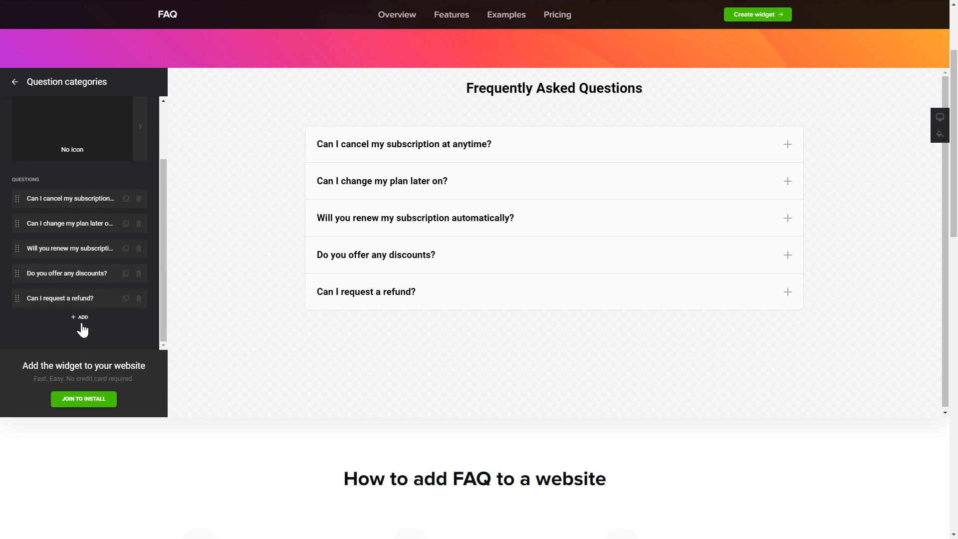
left_click(15, 82)
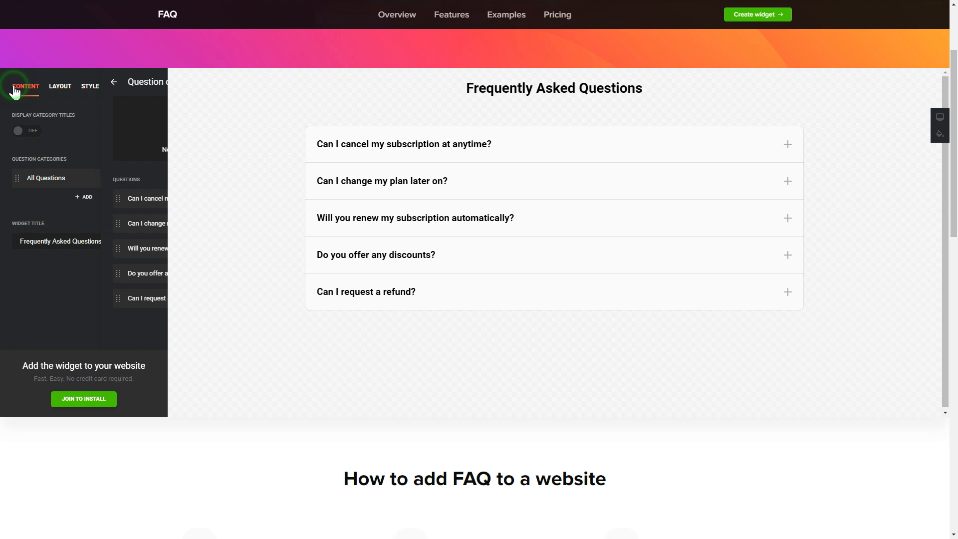
left_click(59, 88)
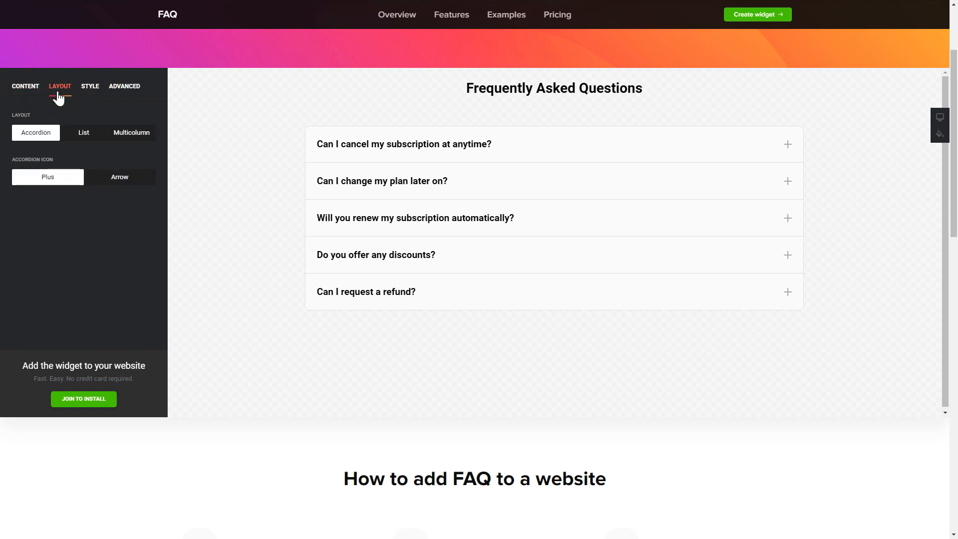
left_click(90, 88)
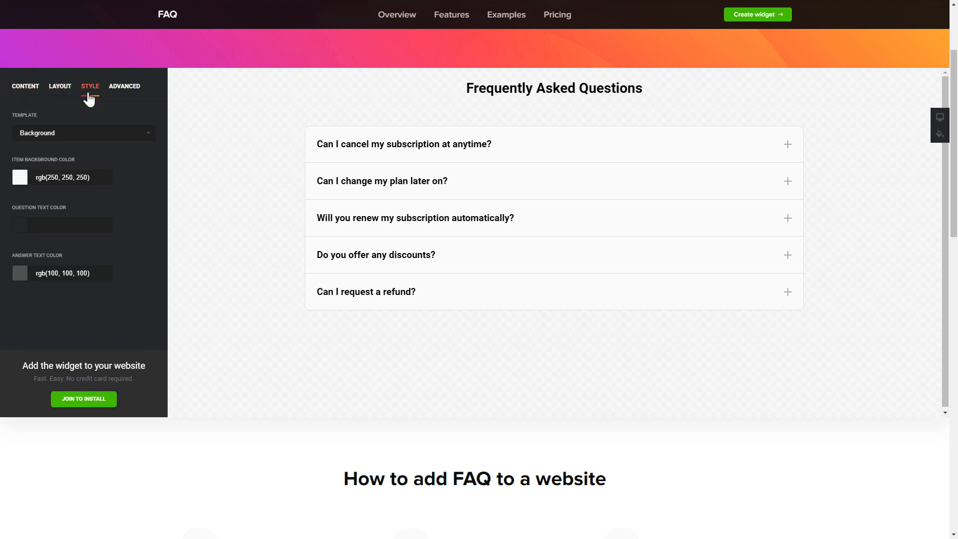
left_click(124, 88)
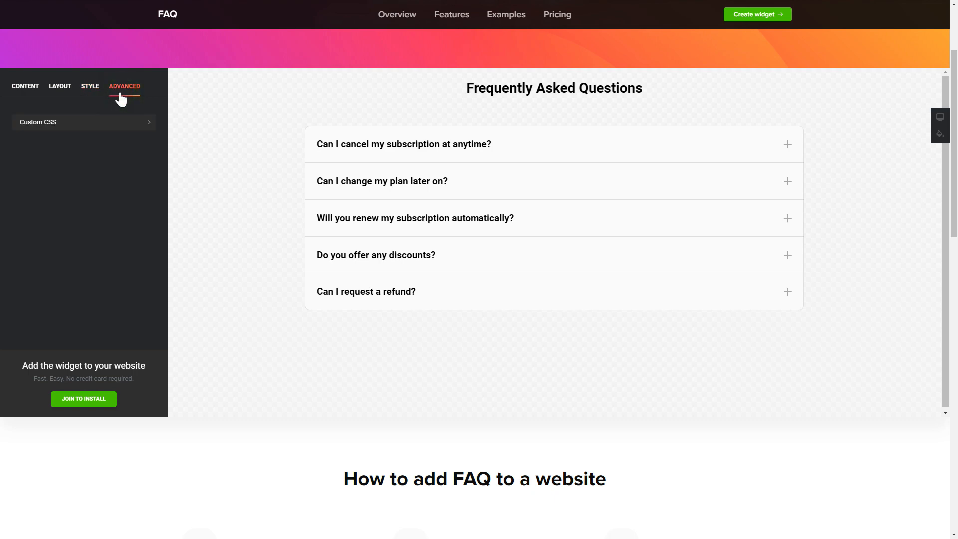
left_click(25, 86)
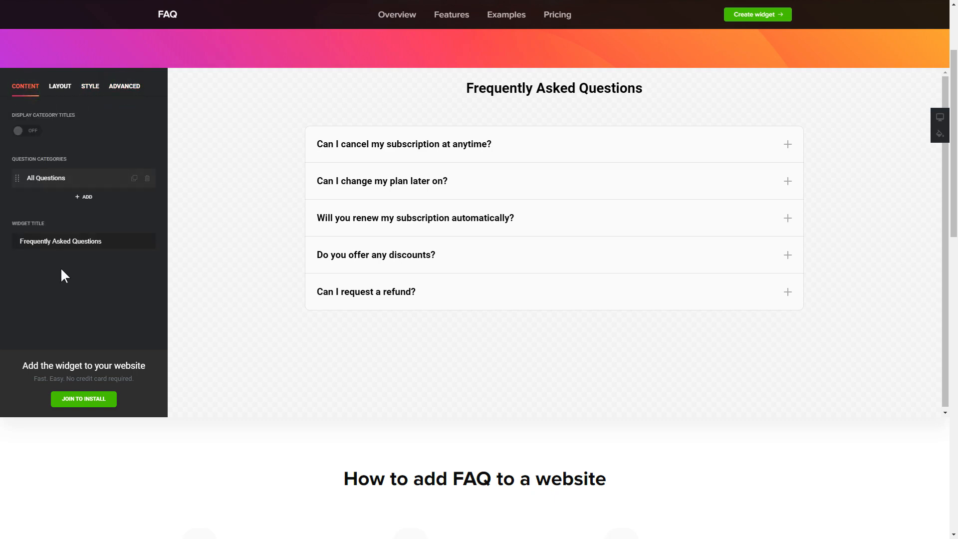
Step: Join to install, filling in email and password and signing up for an Elfsight account
left_click(82, 399)
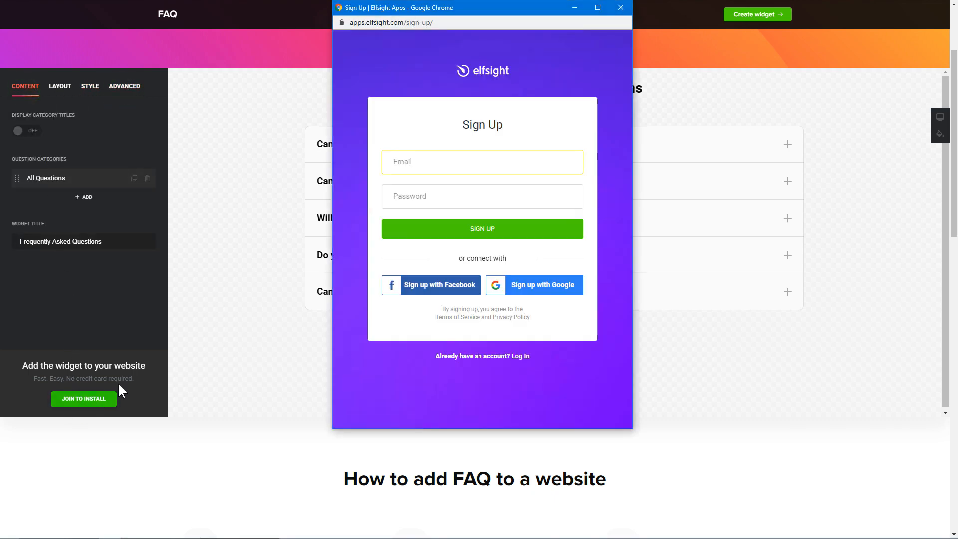
left_click(533, 162)
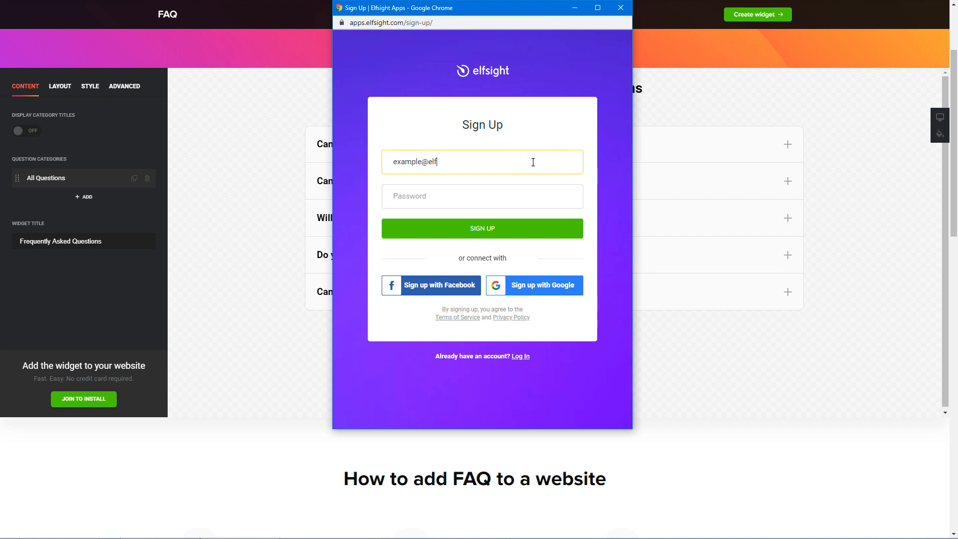
left_click(533, 195)
left_click(481, 229)
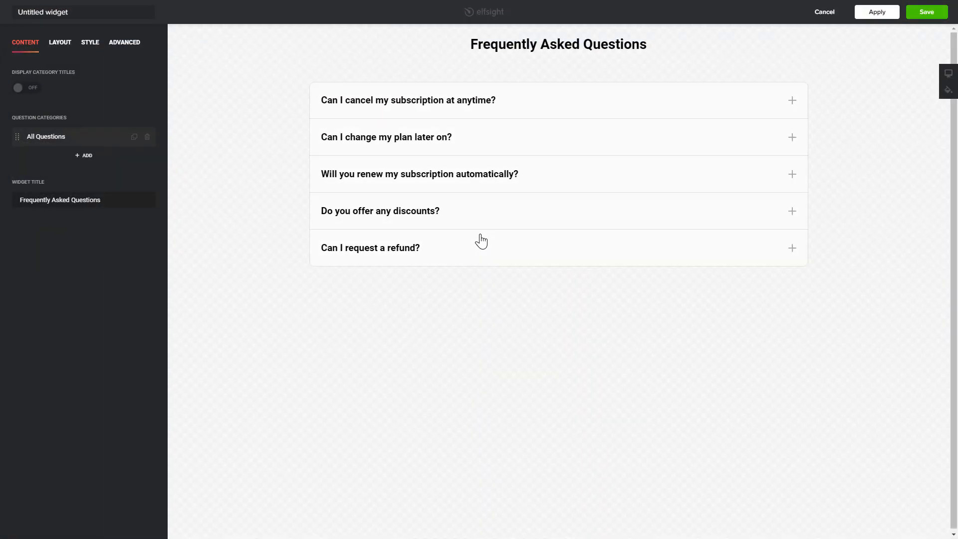
Step: Save the FAQ widget so its installation code is offered
left_click(926, 12)
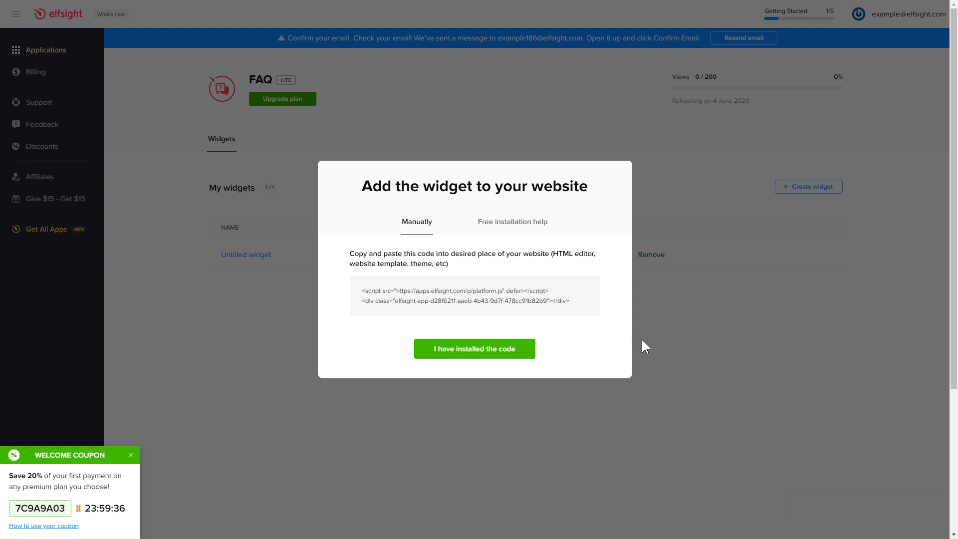
Step: Copy the widget code, log into Webflow and open the Elfsight Test project in the Designer
left_click(577, 309)
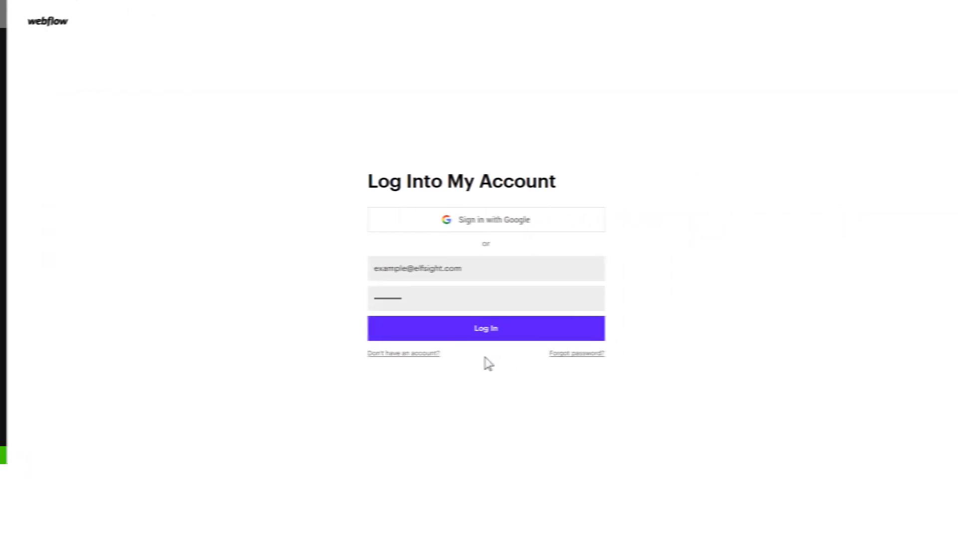
left_click(478, 337)
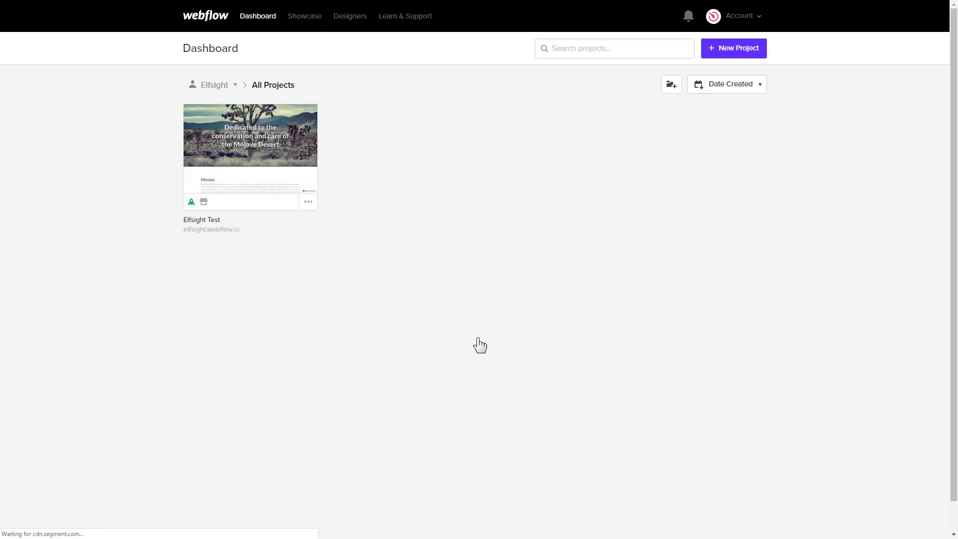
mouse_move(250, 149)
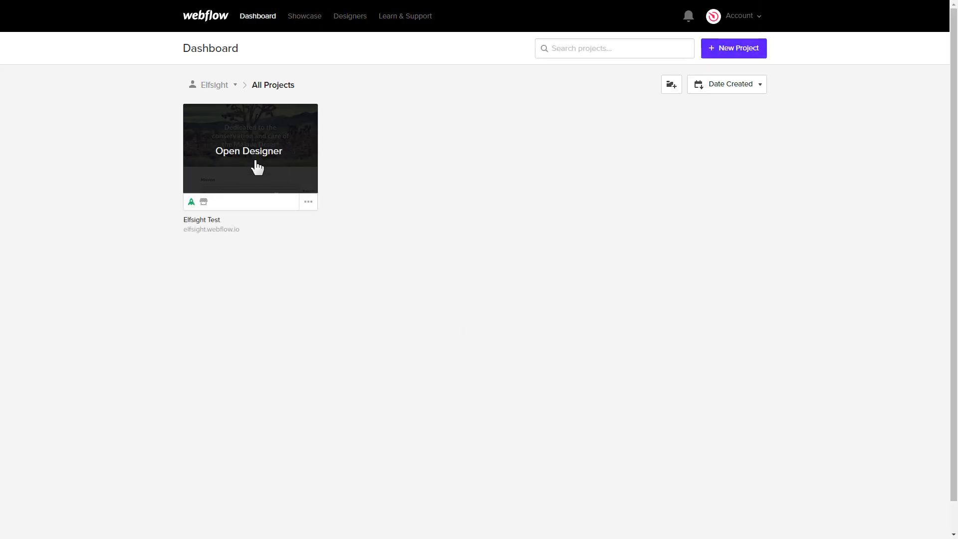
left_click(254, 157)
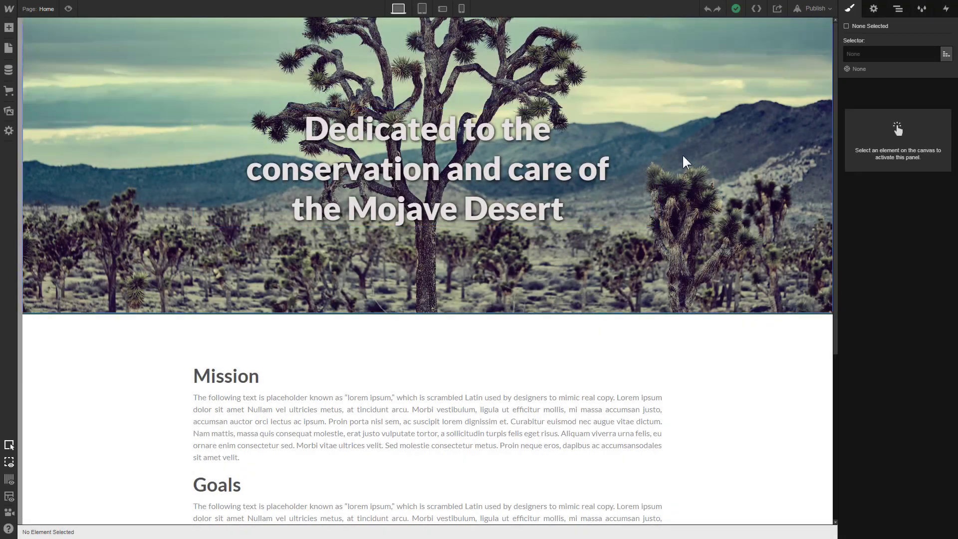
Step: Drag an Embed element from the Add panel onto the canvas below the Mission paragraph
left_click(835, 159)
left_click_drag(837, 165, 834, 224)
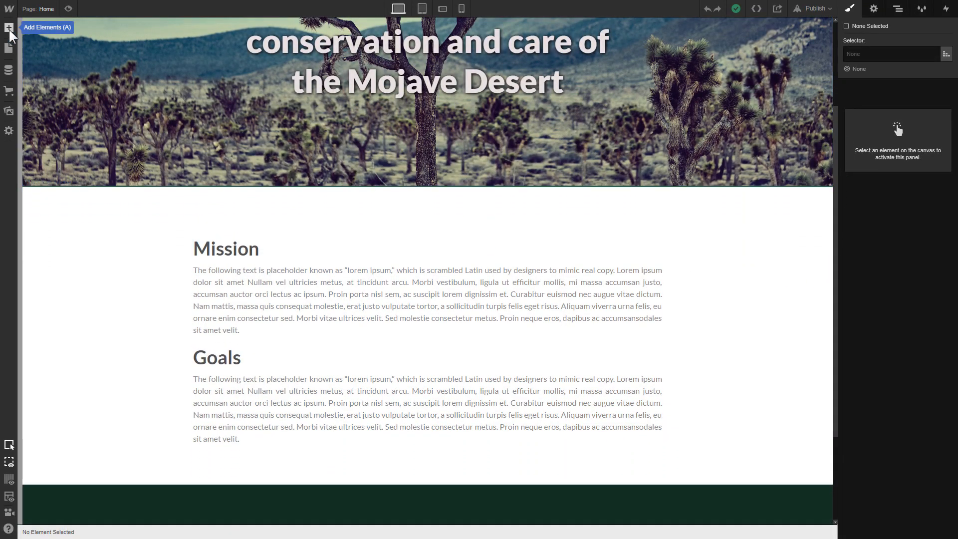
left_click(9, 29)
left_click_drag(143, 150, 143, 315)
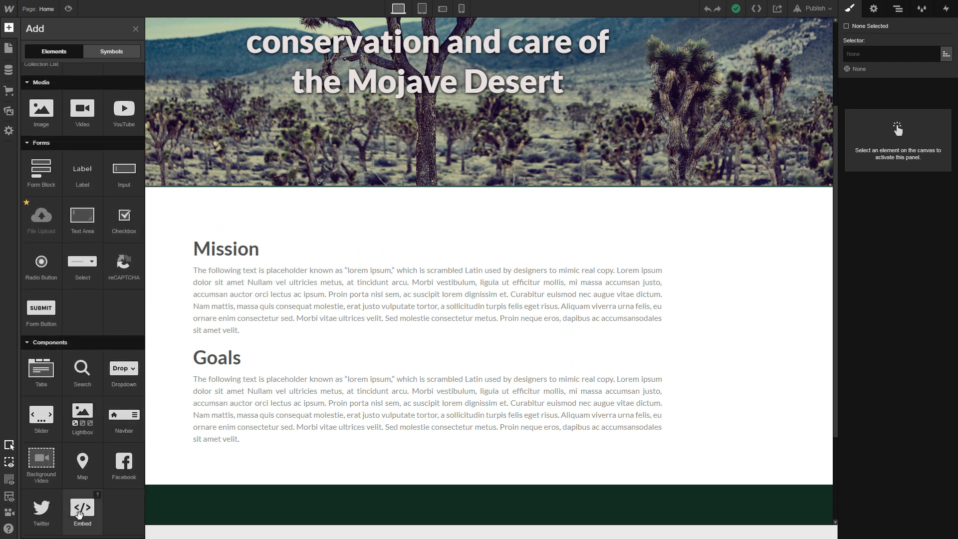
left_click_drag(80, 515, 358, 324)
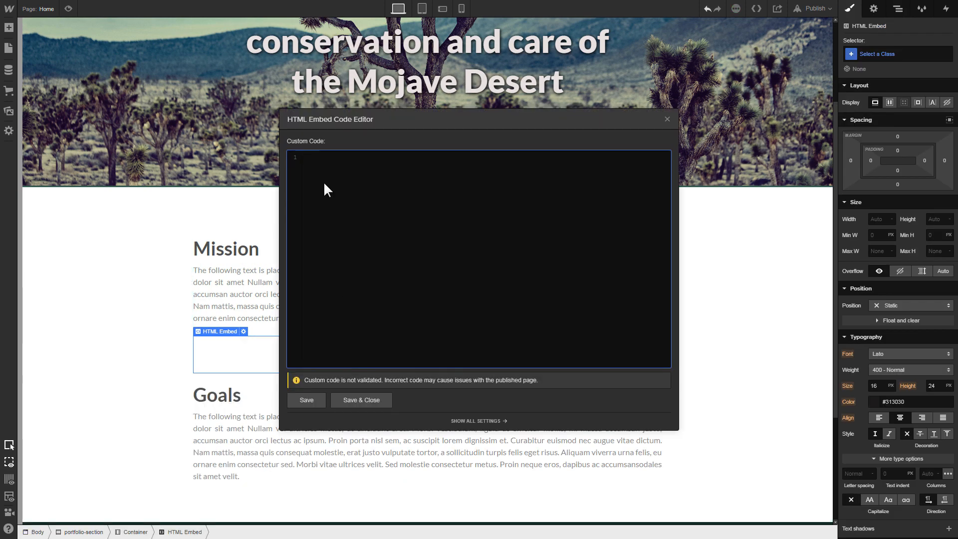
Step: Paste the Elfsight widget code into the embed's Custom Code area and save it
right_click(324, 161)
left_click(346, 221)
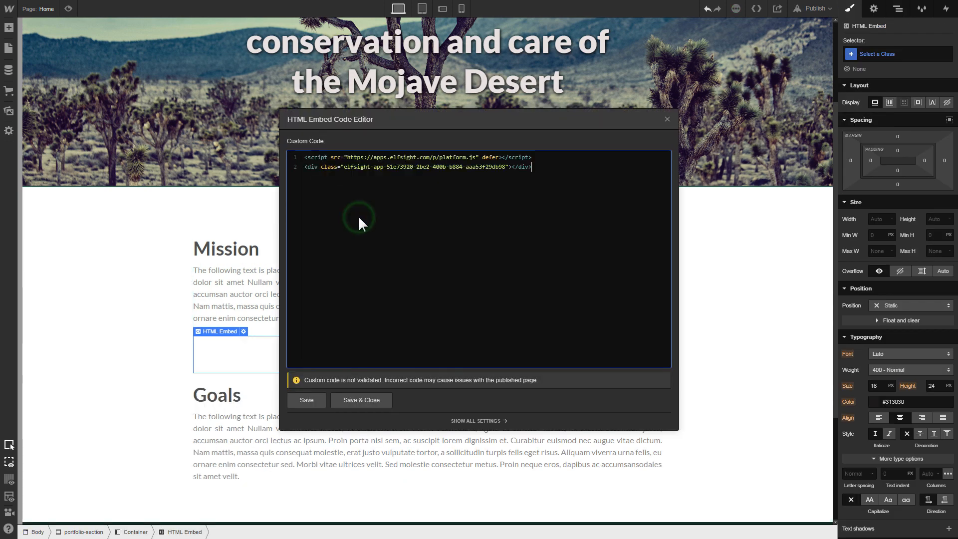
left_click(359, 404)
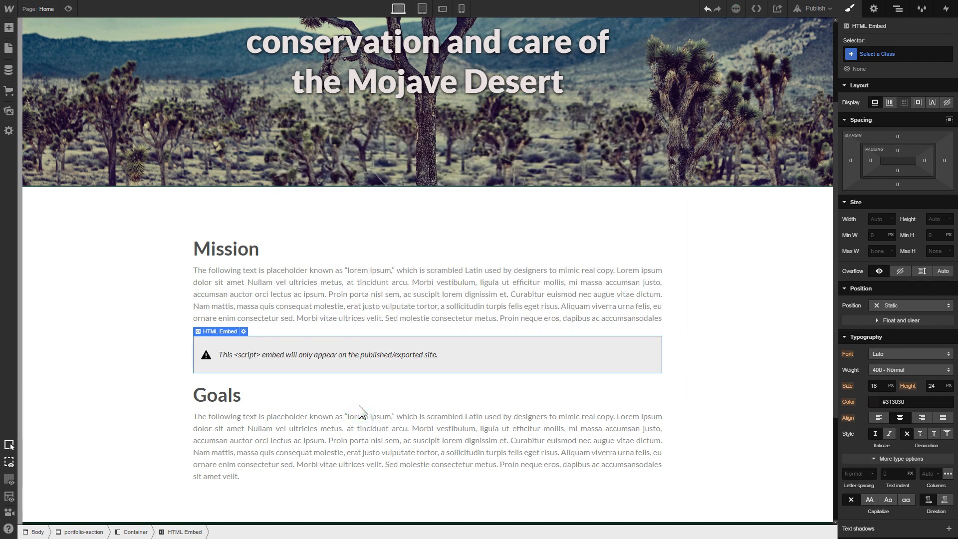
Step: Give the embed 20px top and bottom margins in the Style panel
left_click(898, 136)
left_click(923, 169)
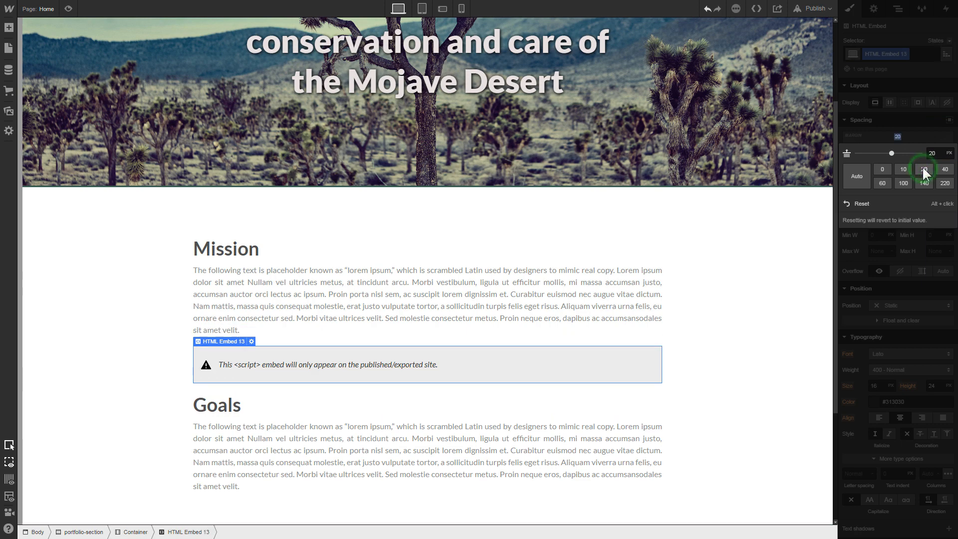
left_click(915, 137)
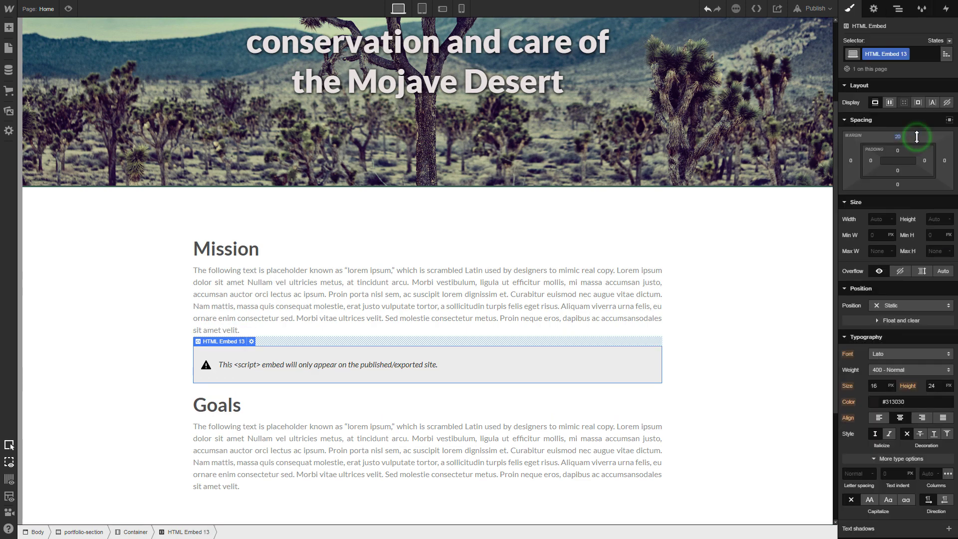
left_click(897, 184)
left_click(923, 216)
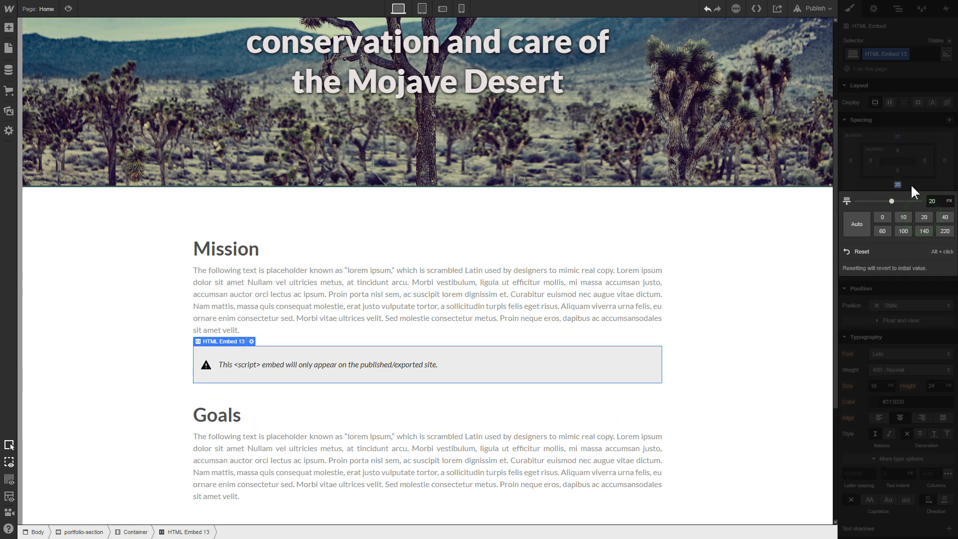
left_click(908, 158)
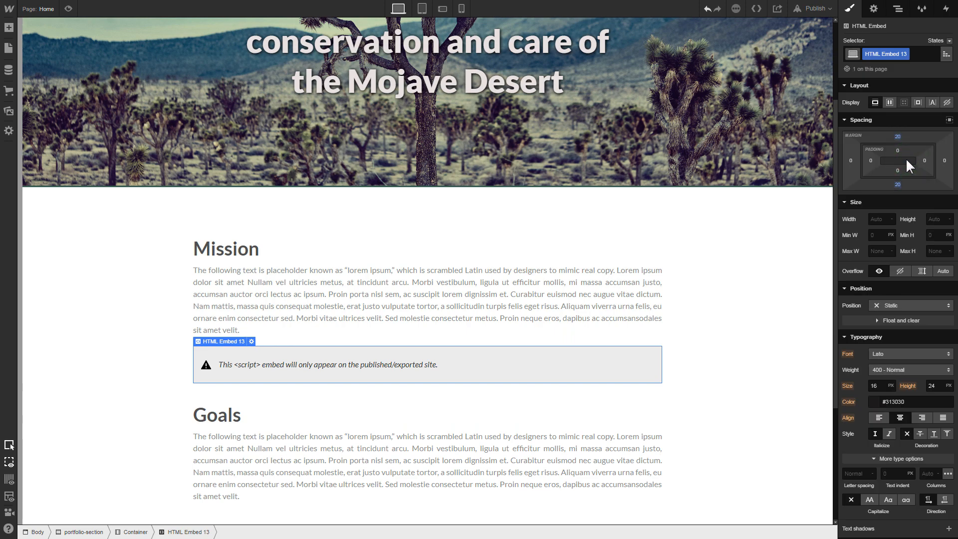
Step: Publish the site to elfsight.webflow.io
left_click(819, 9)
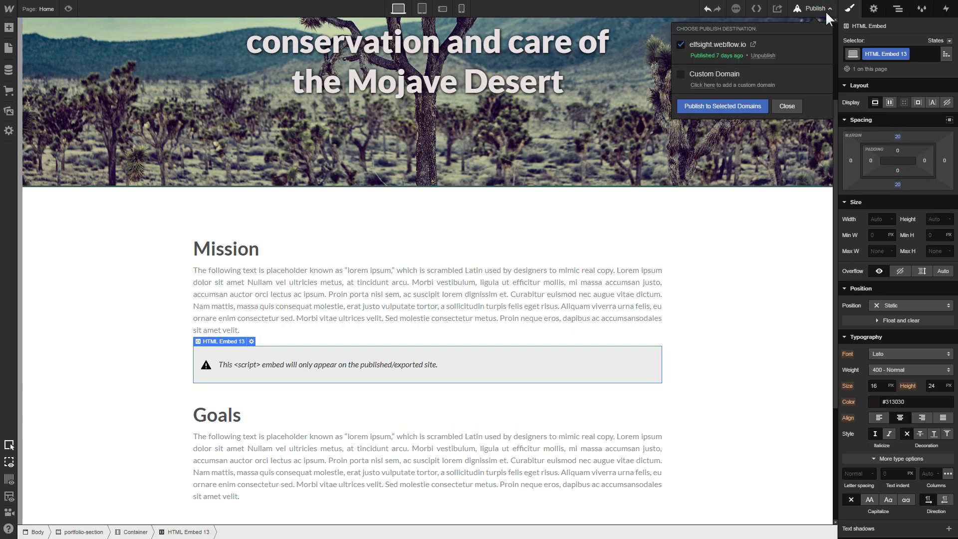
left_click(722, 106)
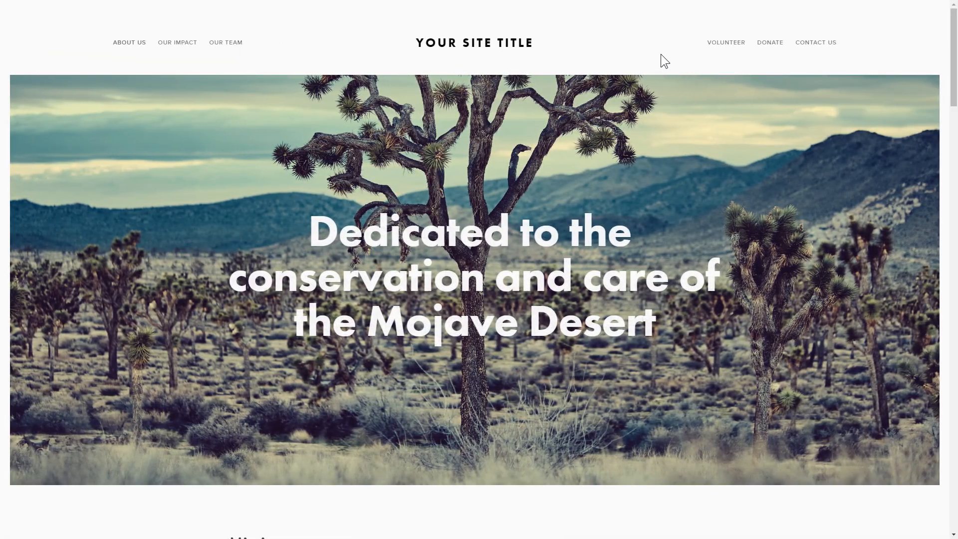
left_click_drag(955, 60, 954, 169)
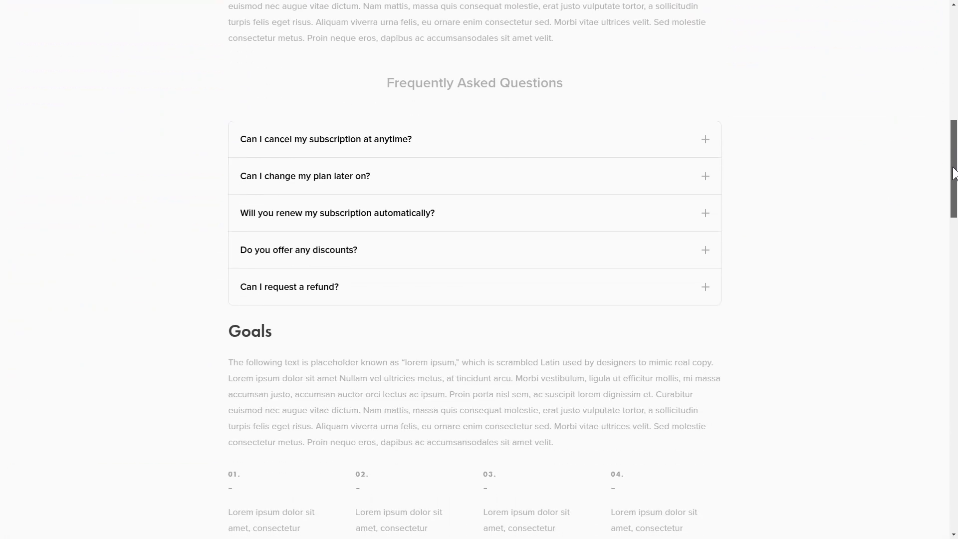
Step: Expand the first three questions of the live accordion and collapse the third again
left_click(705, 111)
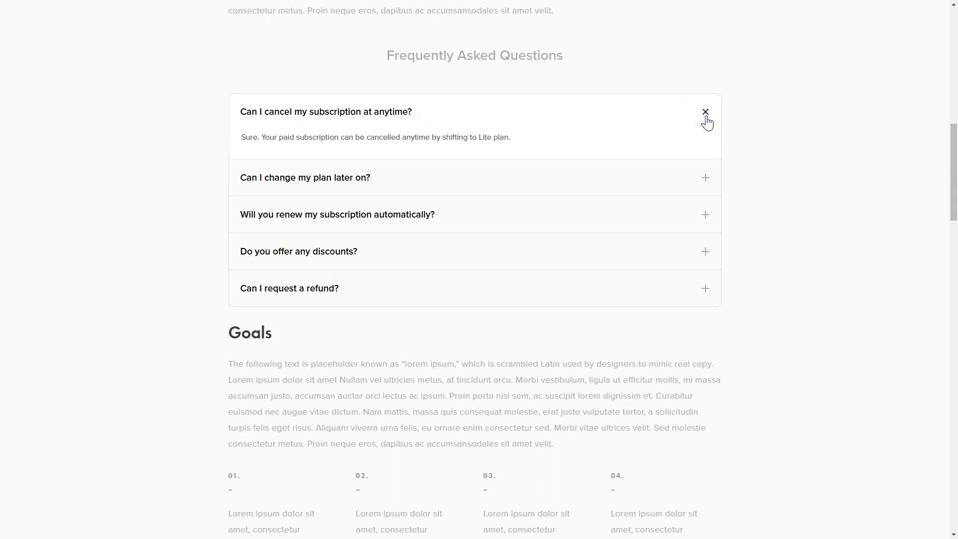
left_click(706, 177)
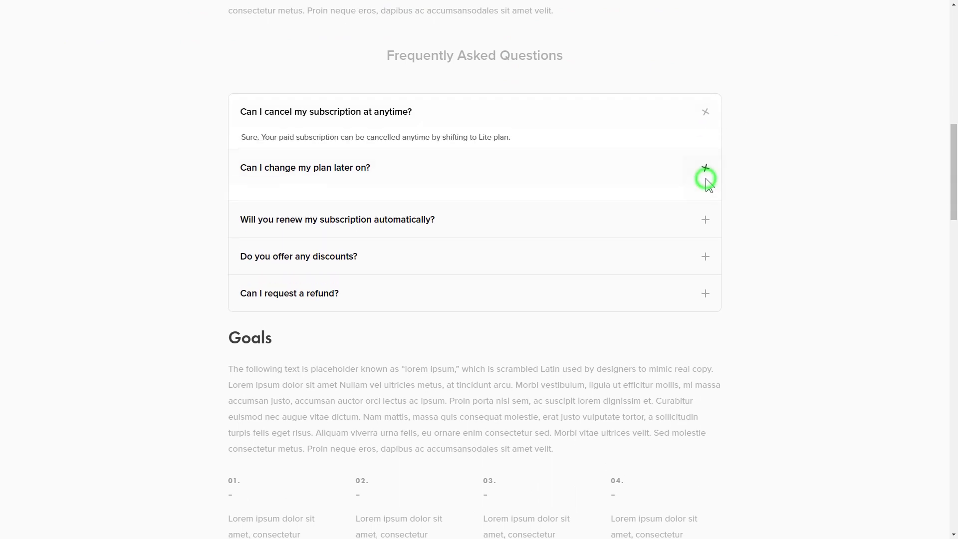
left_click(706, 229)
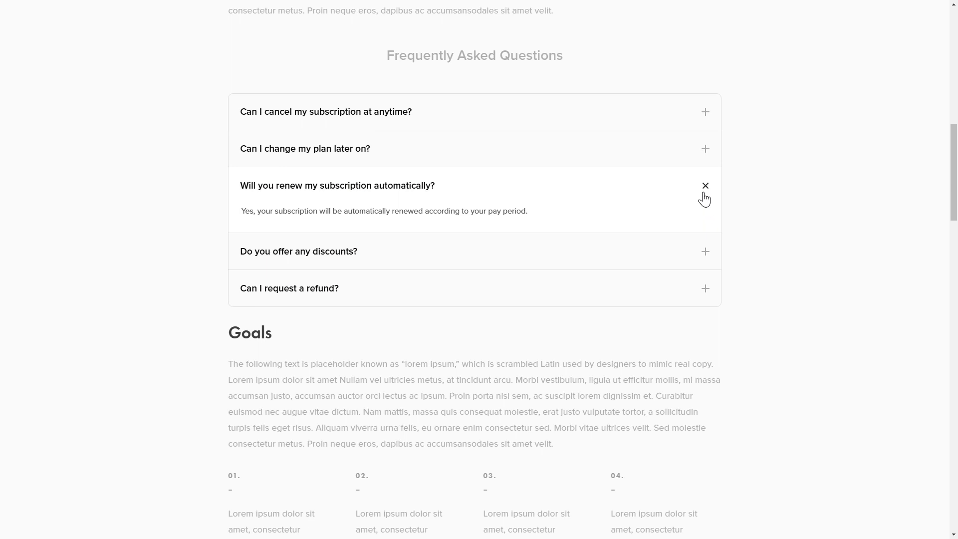
left_click(705, 187)
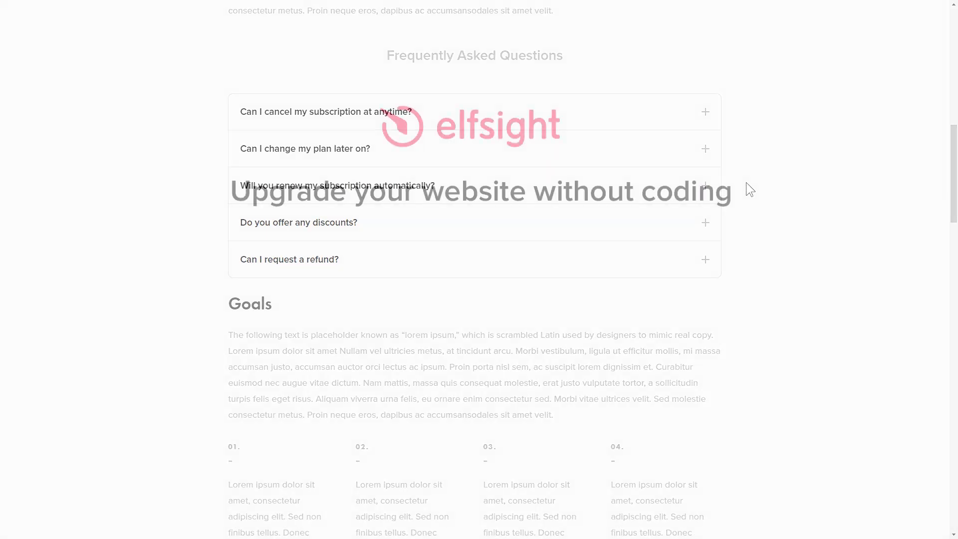